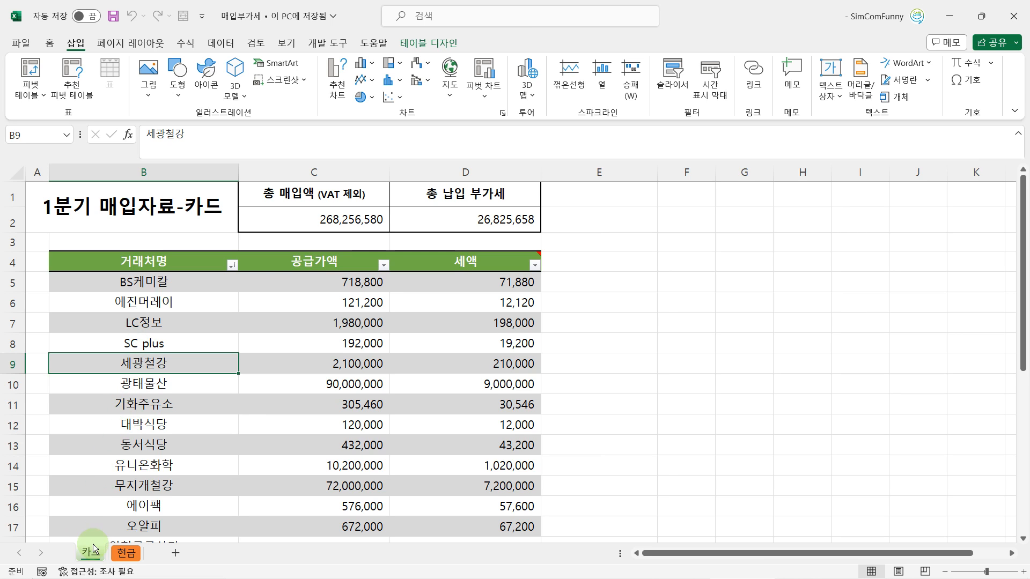
left_click(124, 553)
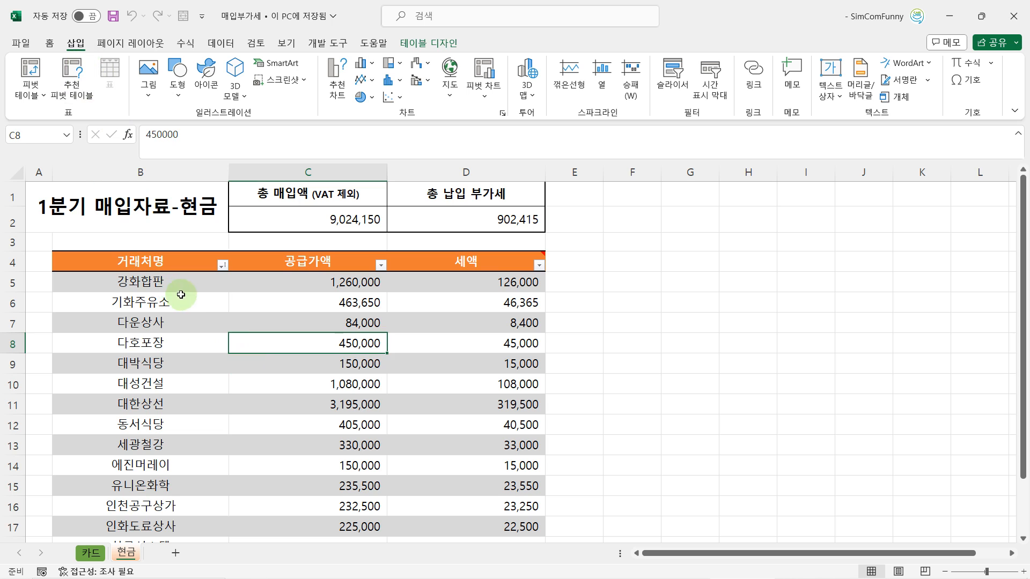
left_click(209, 300)
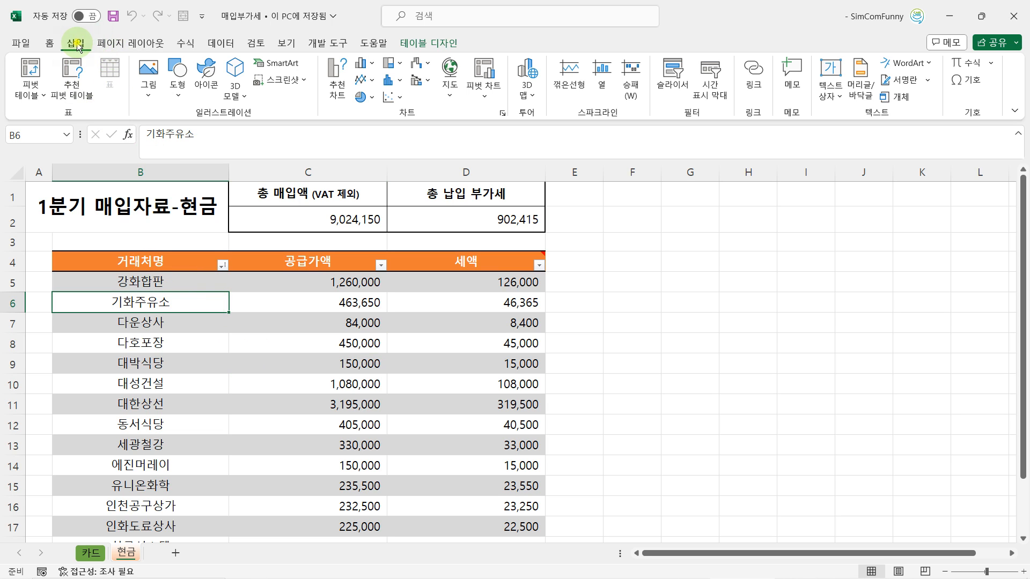
left_click(35, 70)
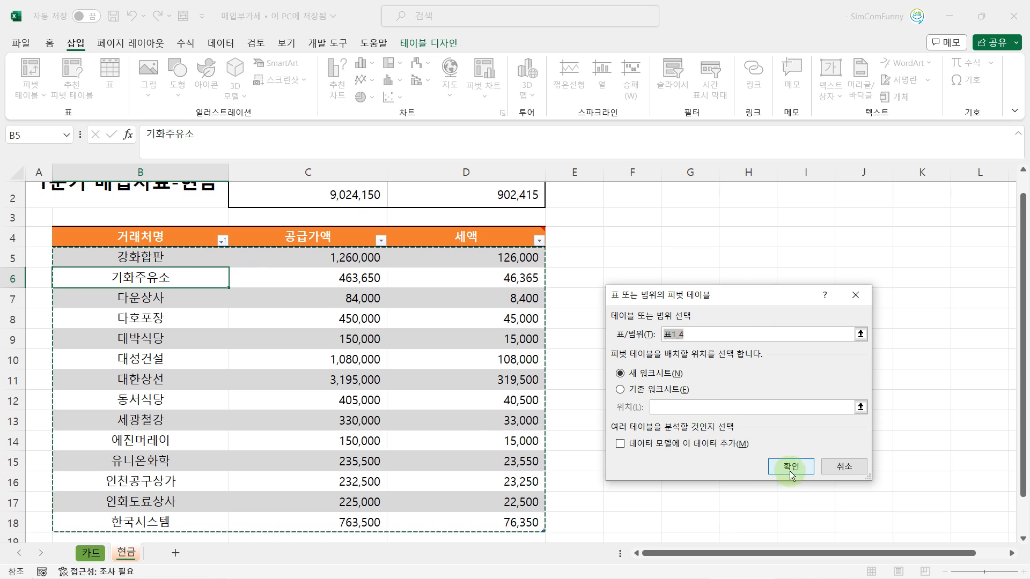
left_click(840, 466)
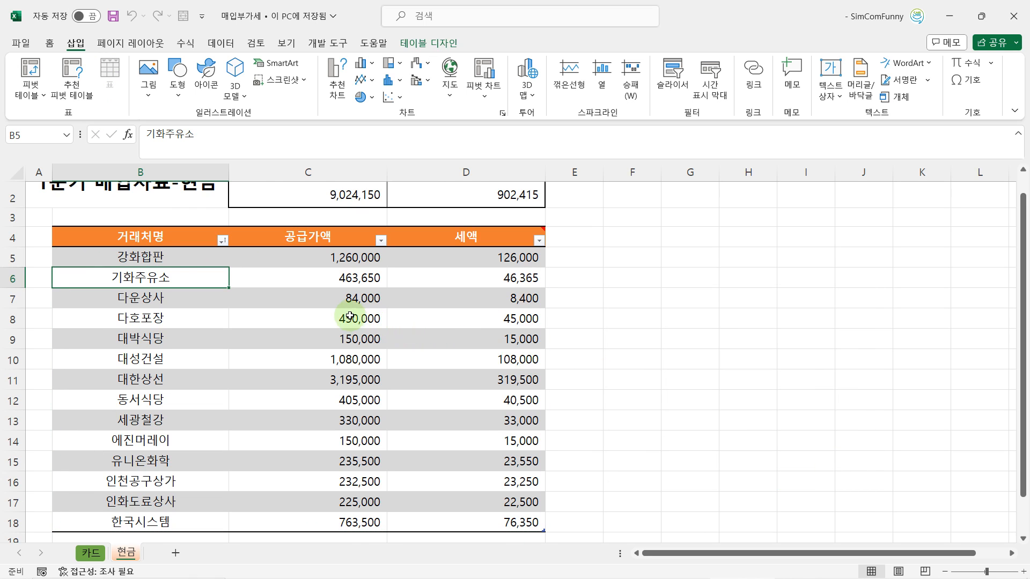
scroll(314, 308, "up", 1)
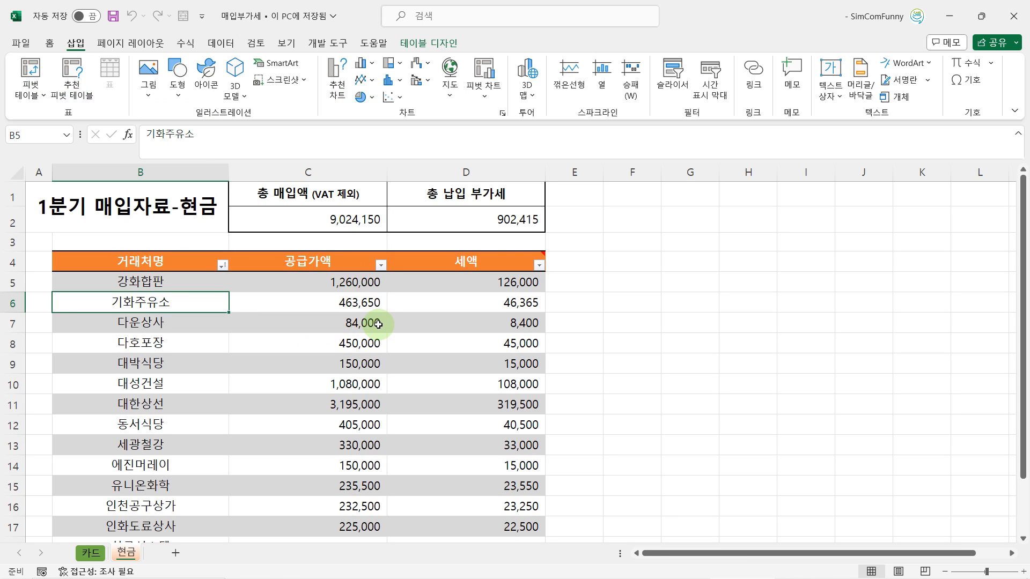
- Start the PivotTable wizard for a pivot table from multiple consolidation ranges (다중 통합 범위) with a single page field
key("alt")
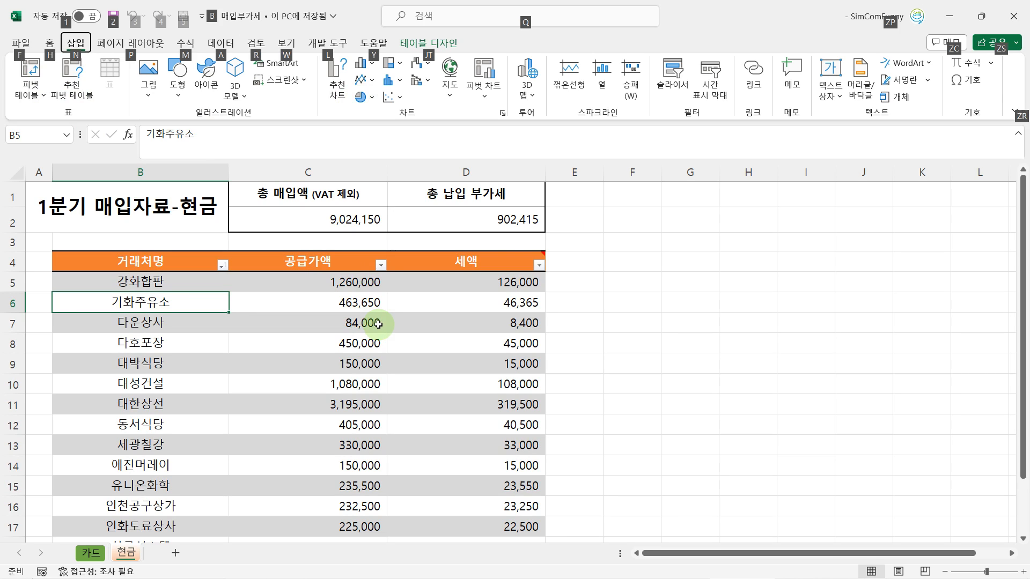
key("d")
key("p")
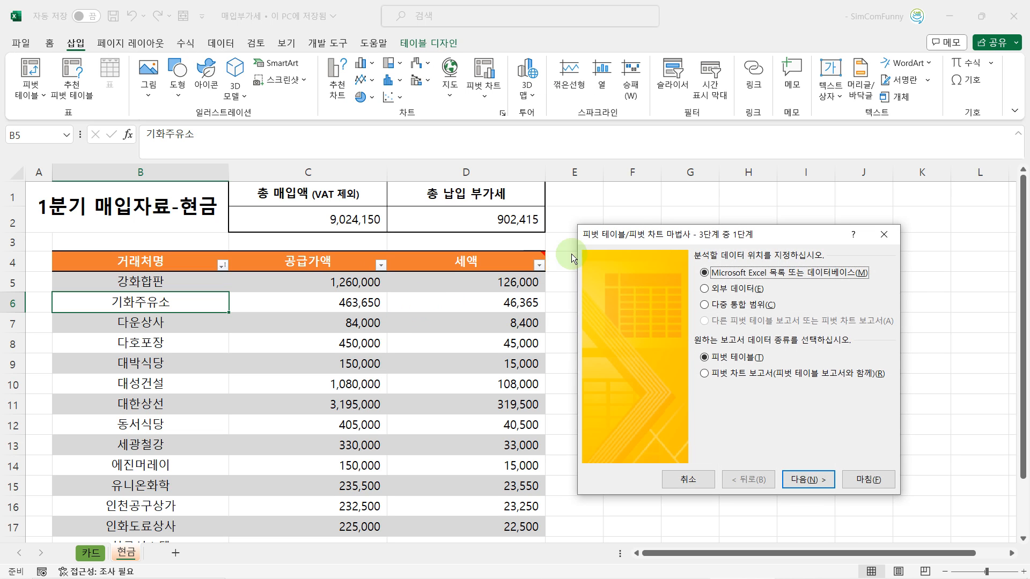
left_click_drag(637, 238, 350, 221)
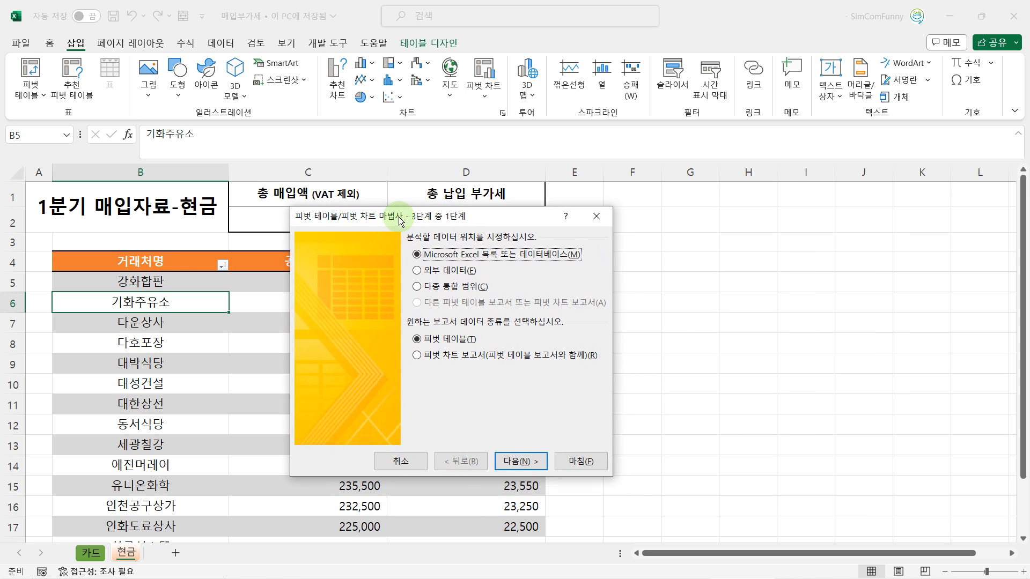
left_click_drag(484, 224, 427, 208)
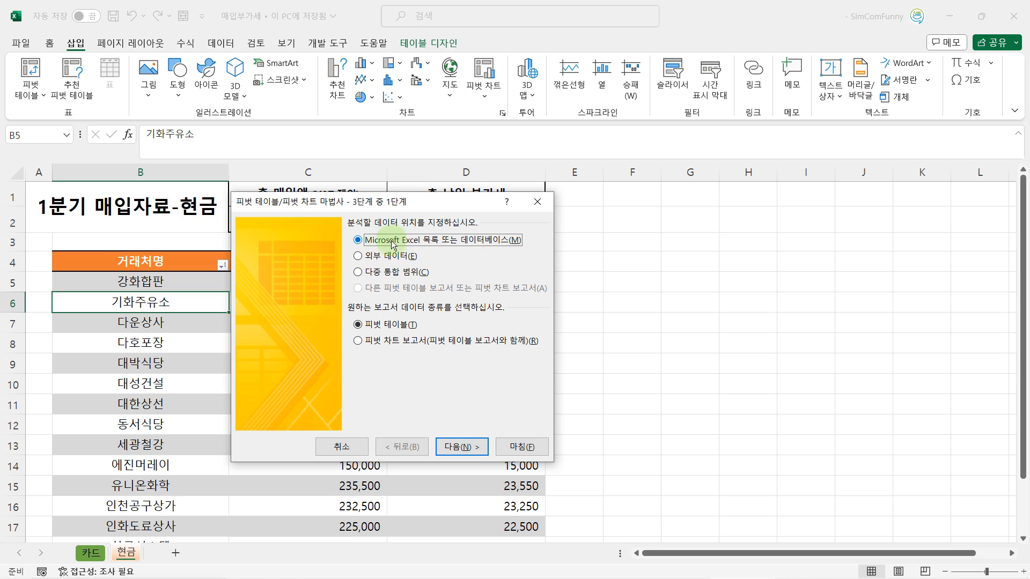
left_click(358, 273)
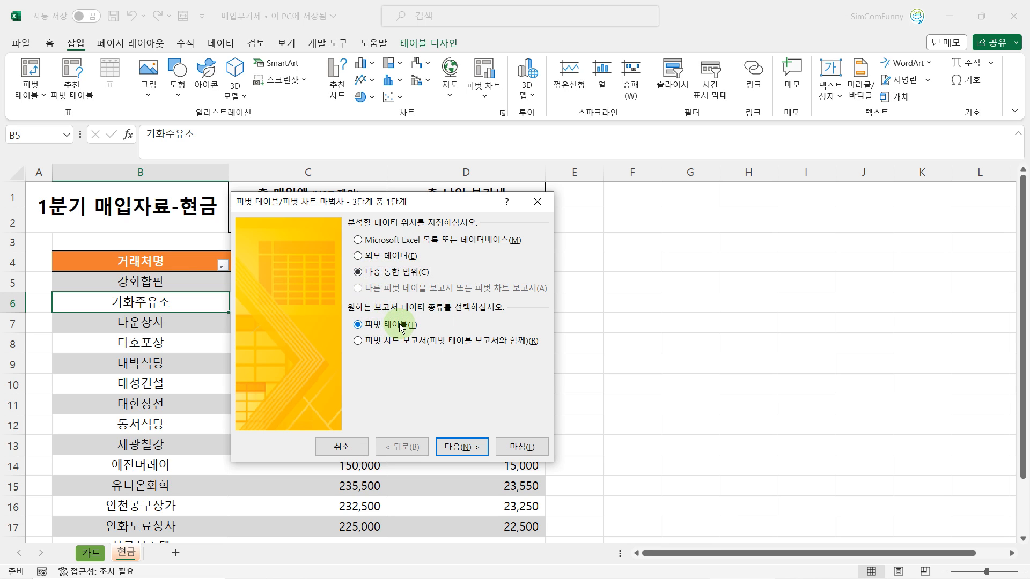
left_click(465, 447)
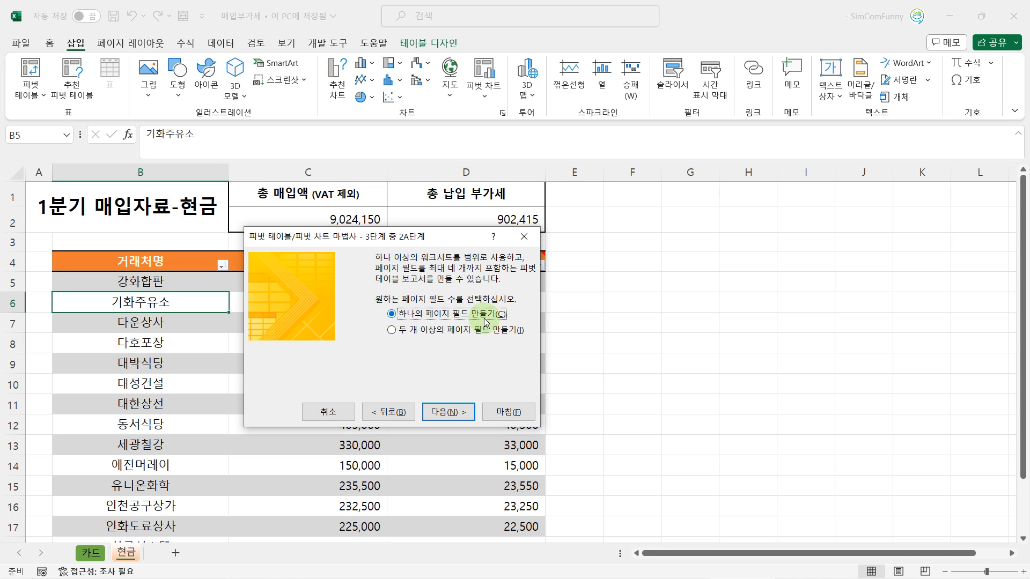
left_click(459, 413)
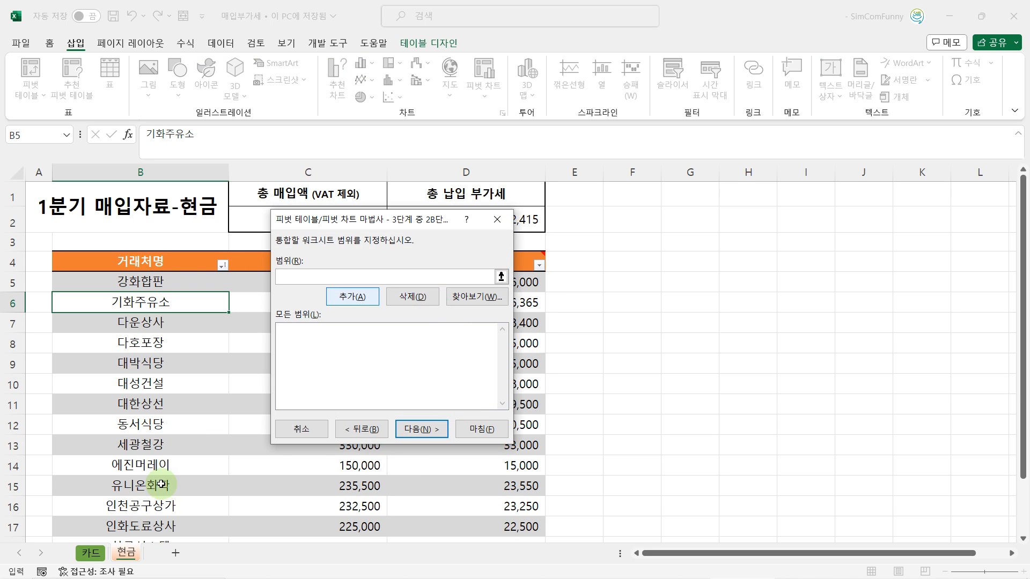
- Add the table on the 카드 sheet, range $B$4:$D$26 including headers, to the consolidation ranges
left_click(89, 553)
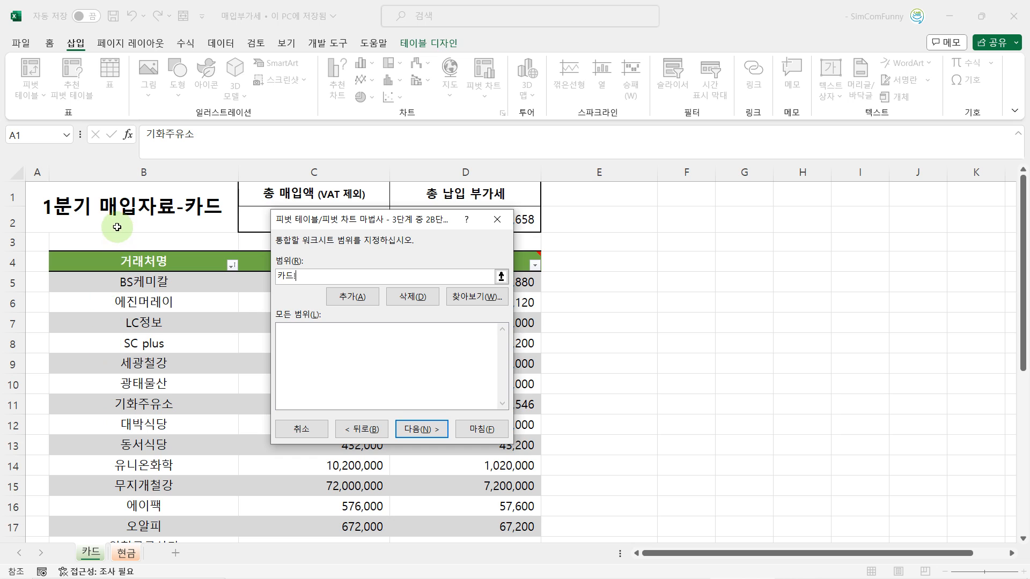
left_click_drag(101, 262, 479, 418)
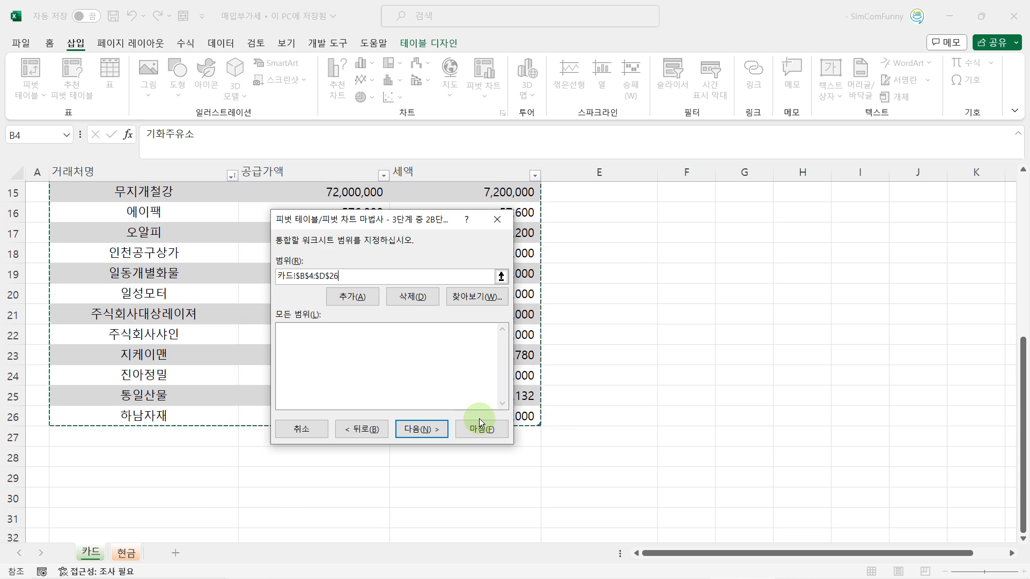
left_click(365, 299)
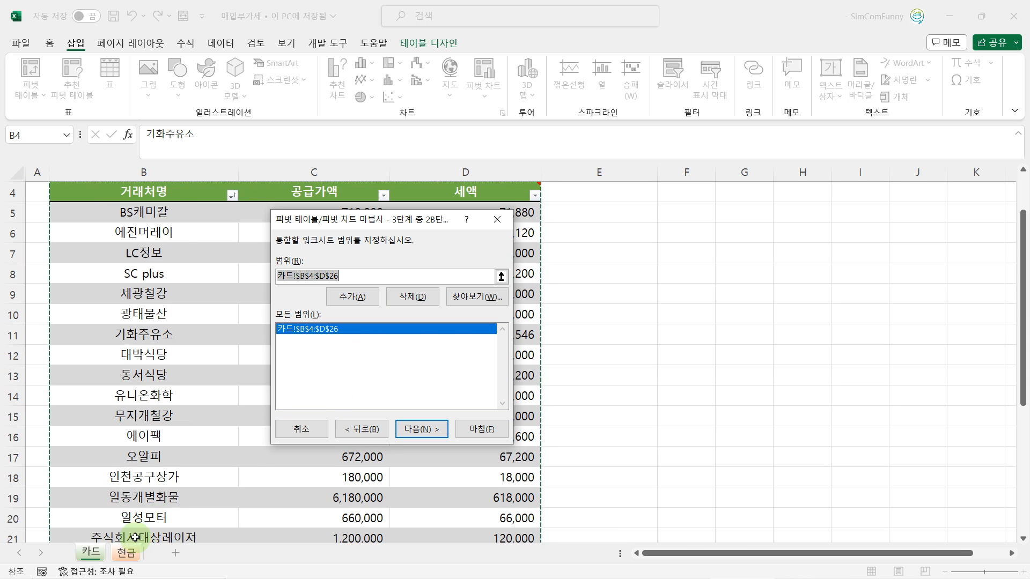
- Add the table on the 현금 sheet, range $B$4:$D$18 including headers, to the consolidation ranges
left_click(124, 553)
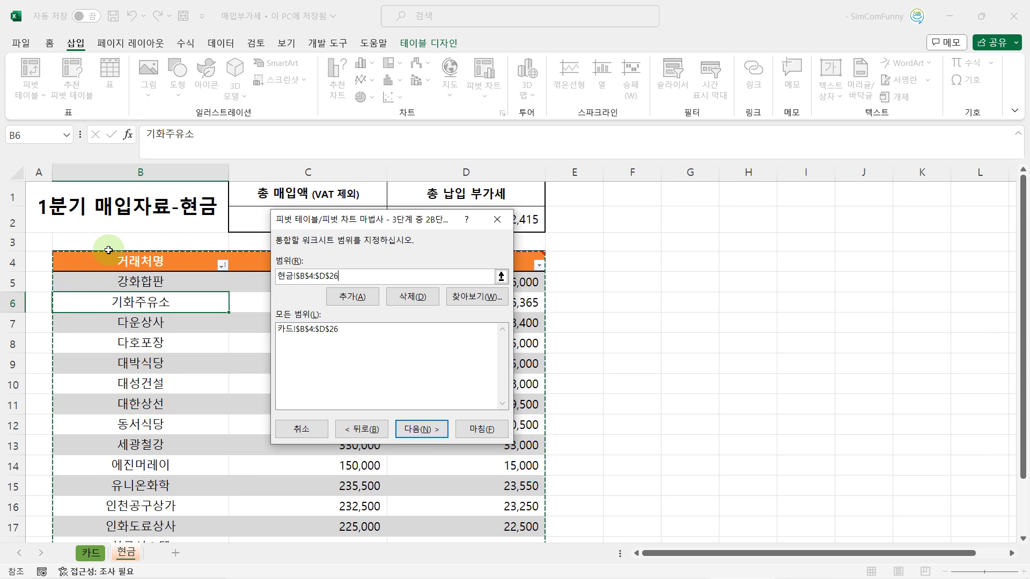
left_click_drag(107, 262, 469, 475)
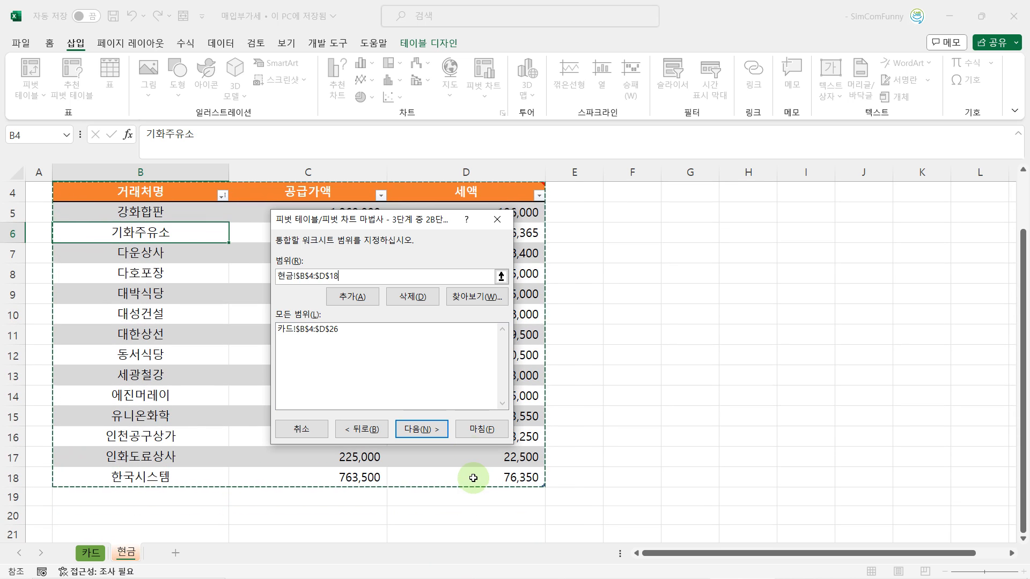
left_click(358, 298)
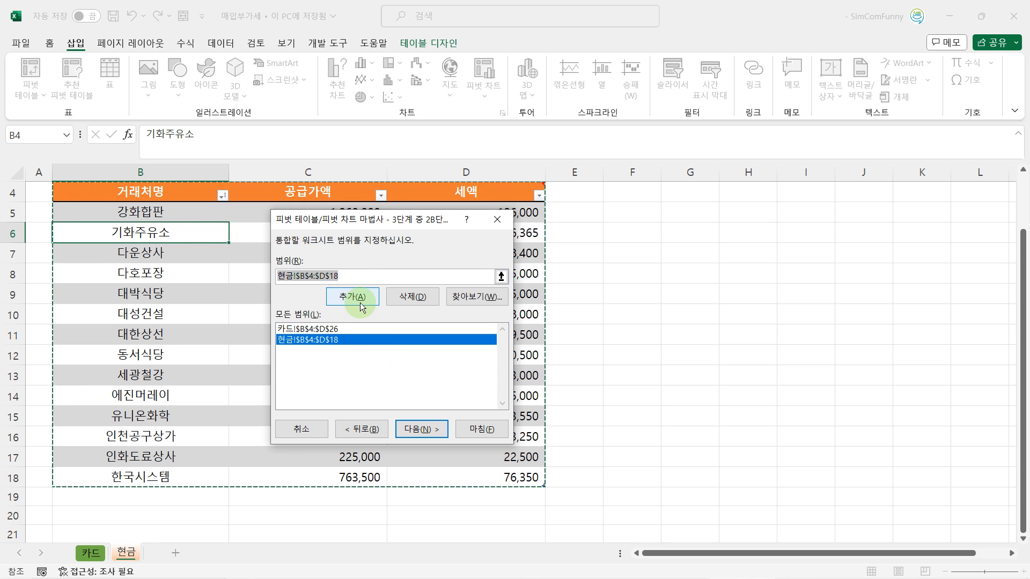
- Finish the wizard by creating the consolidated pivot table report on a new worksheet
left_click(431, 428)
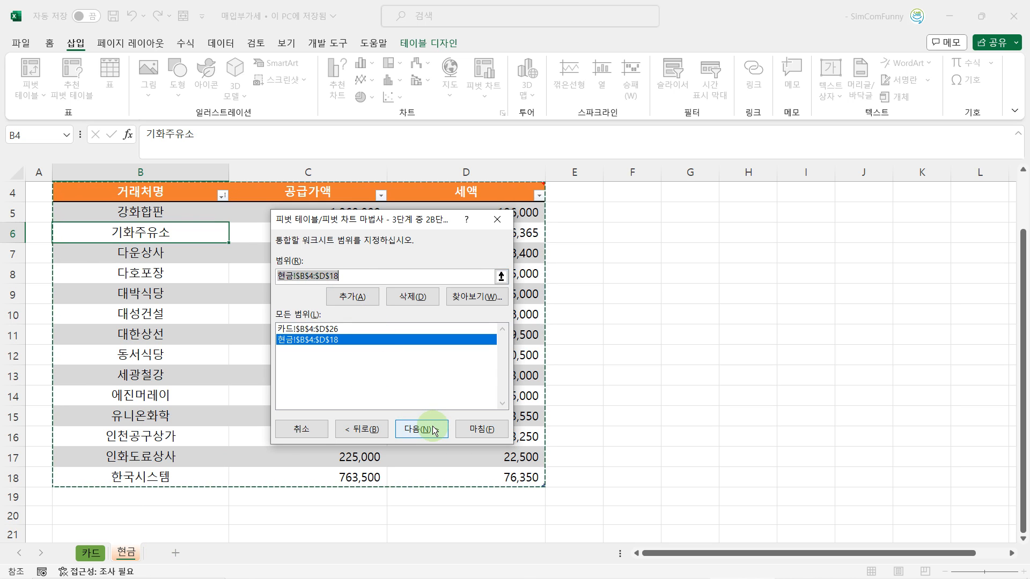
left_click(433, 429)
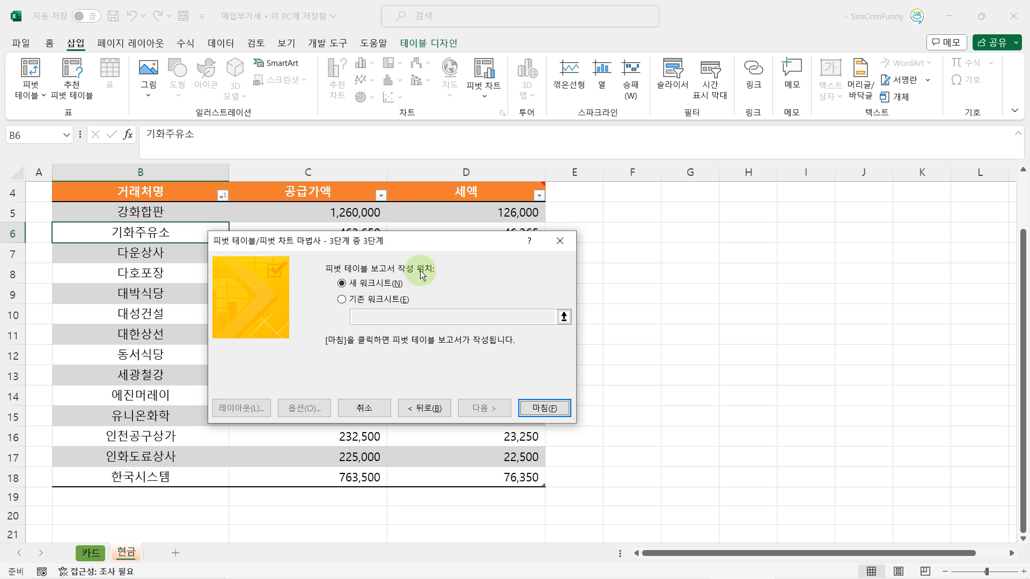
left_click(551, 415)
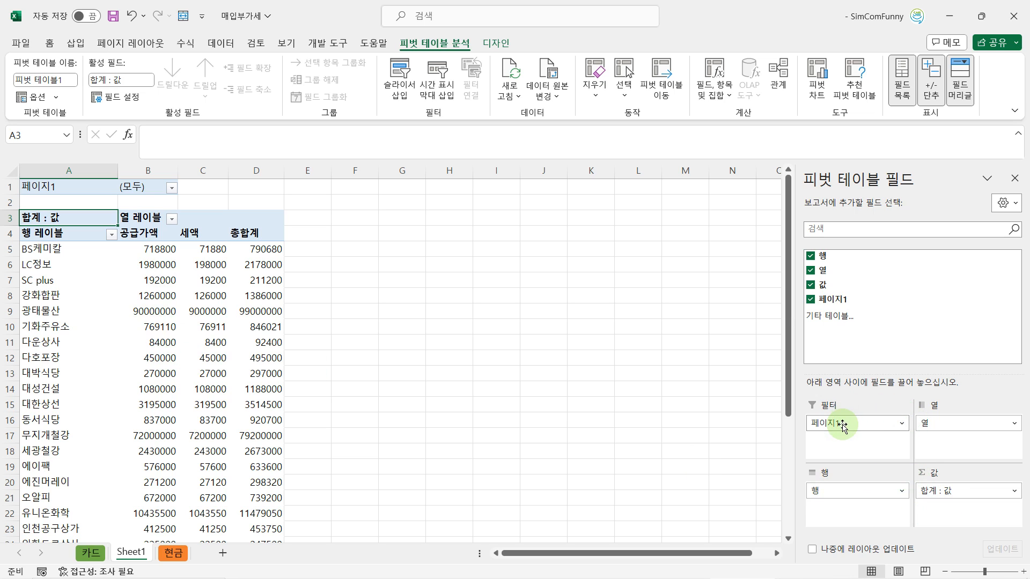
left_click_drag(842, 427, 93, 197)
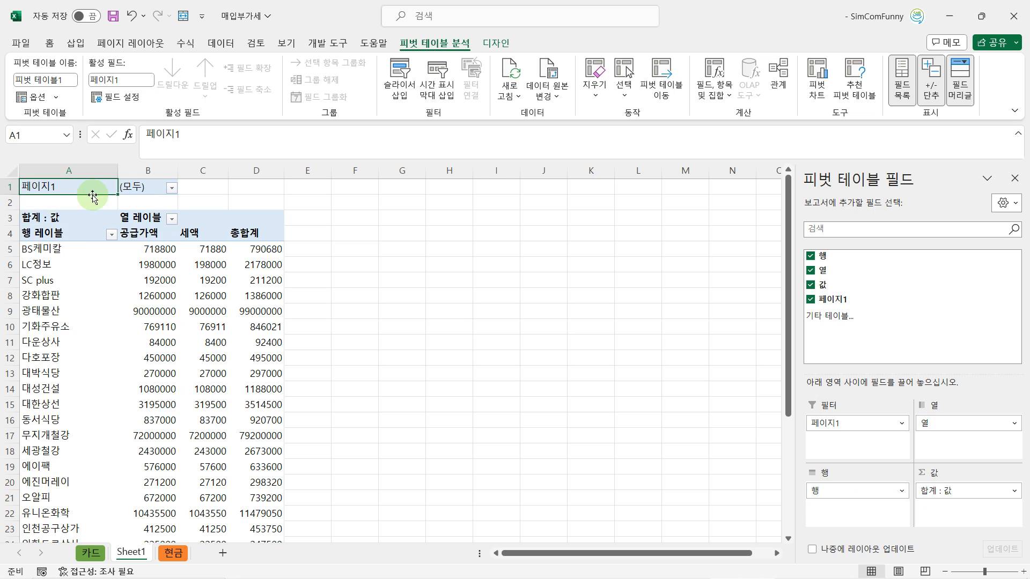
left_click(172, 187)
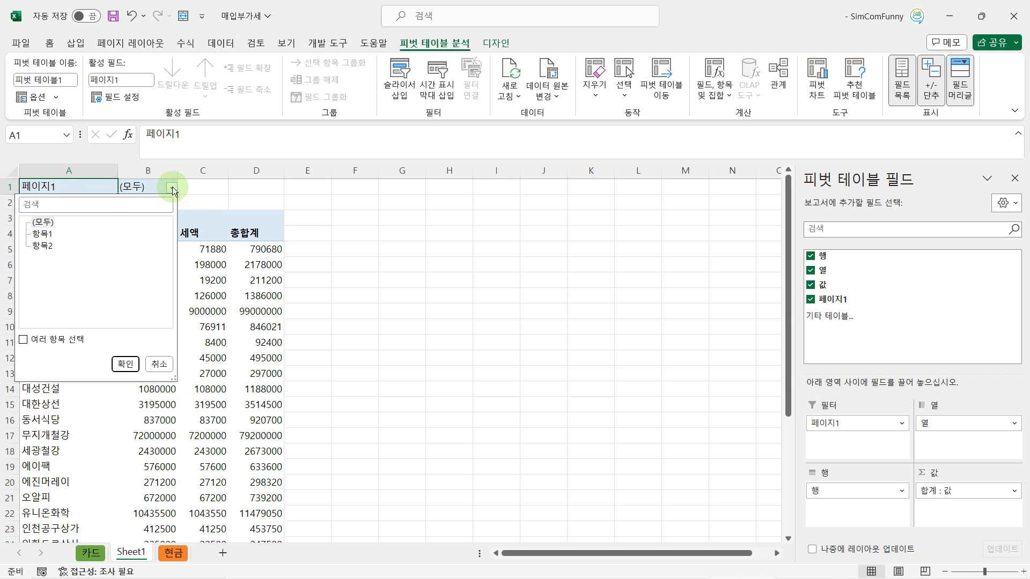
left_click(43, 235)
left_click(48, 247)
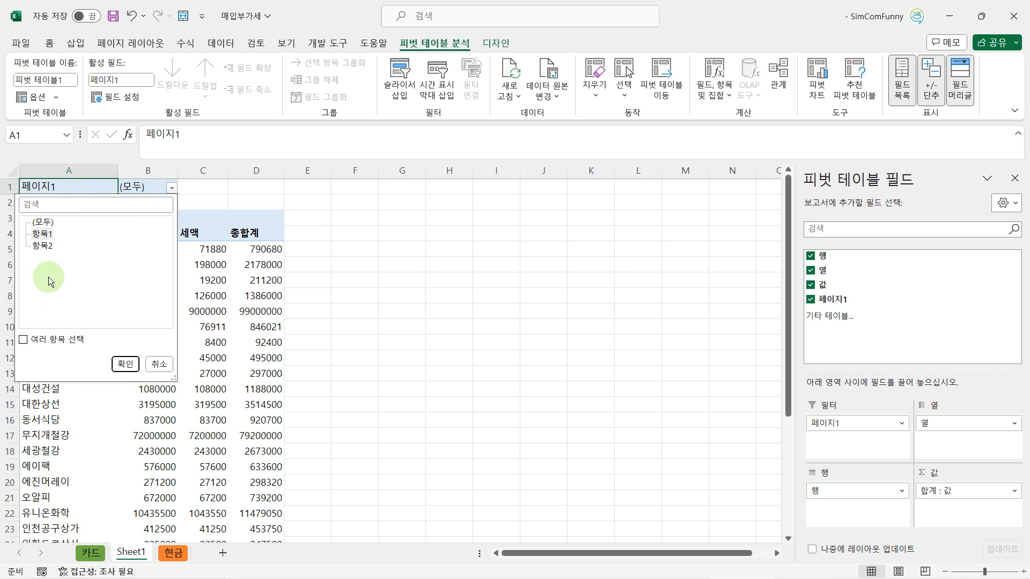
left_click(164, 366)
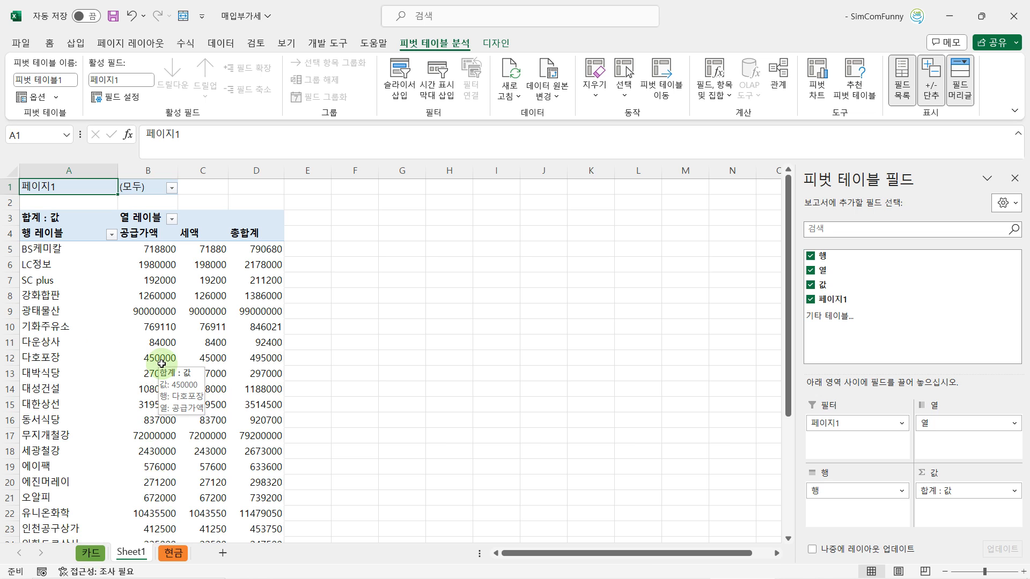
- Filter the pivot table's 페이지1 page field to show only 항목1
left_click(171, 187)
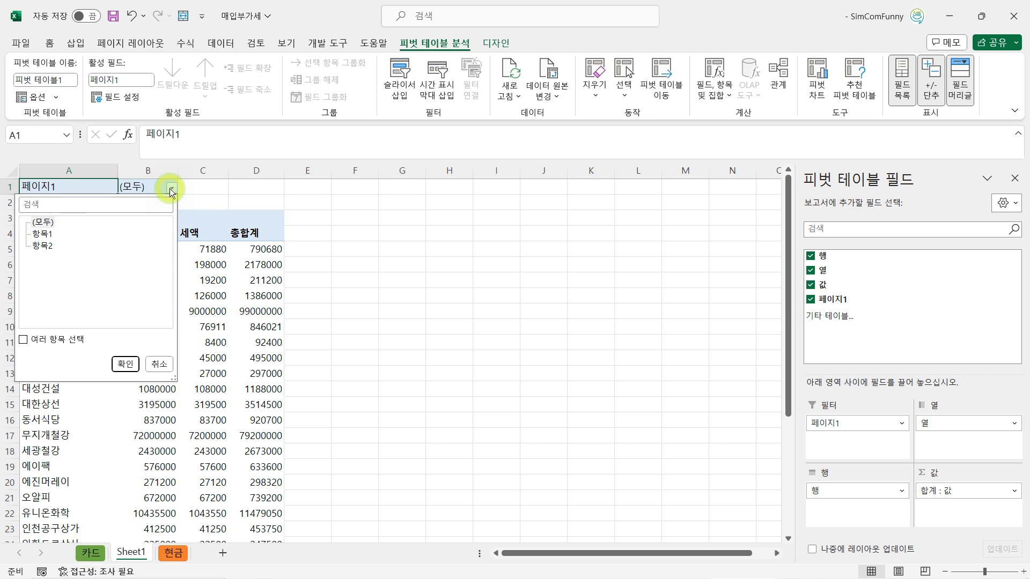
left_click(49, 232)
left_click(123, 365)
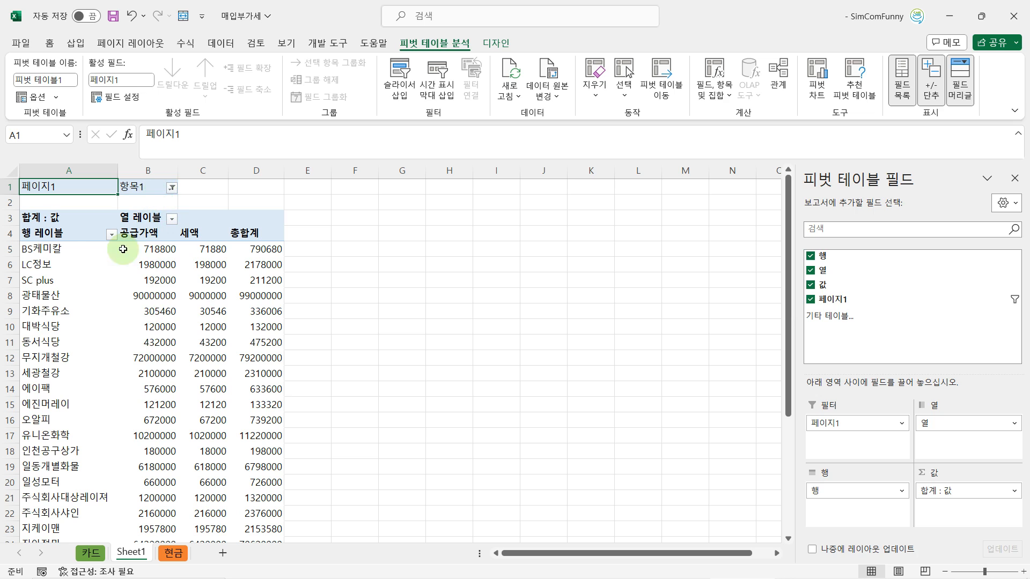
- Compare the filtered pivot table's BS케미칼 row with the matching entries on the 카드 sheet
left_click(59, 250)
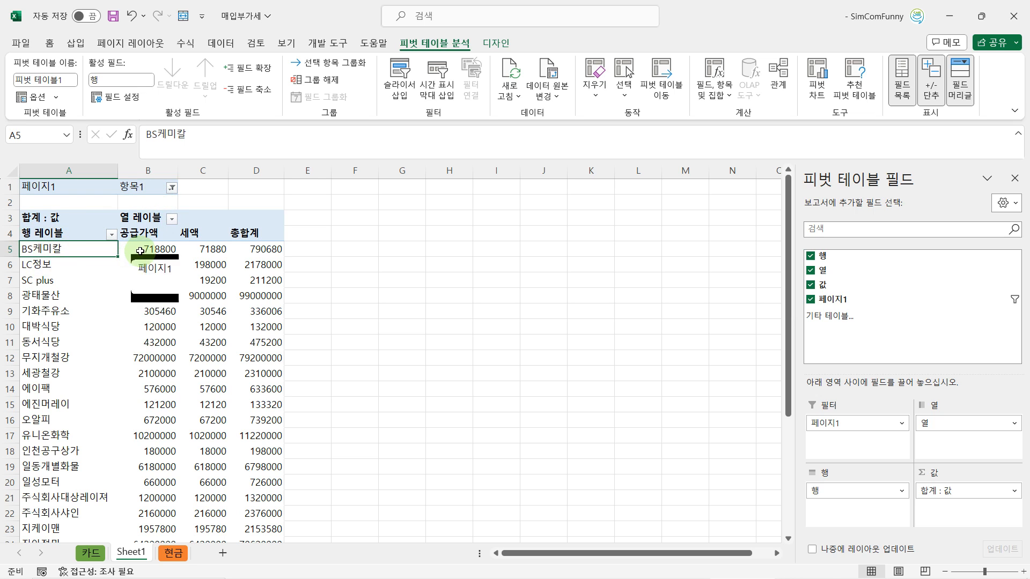
left_click(91, 553)
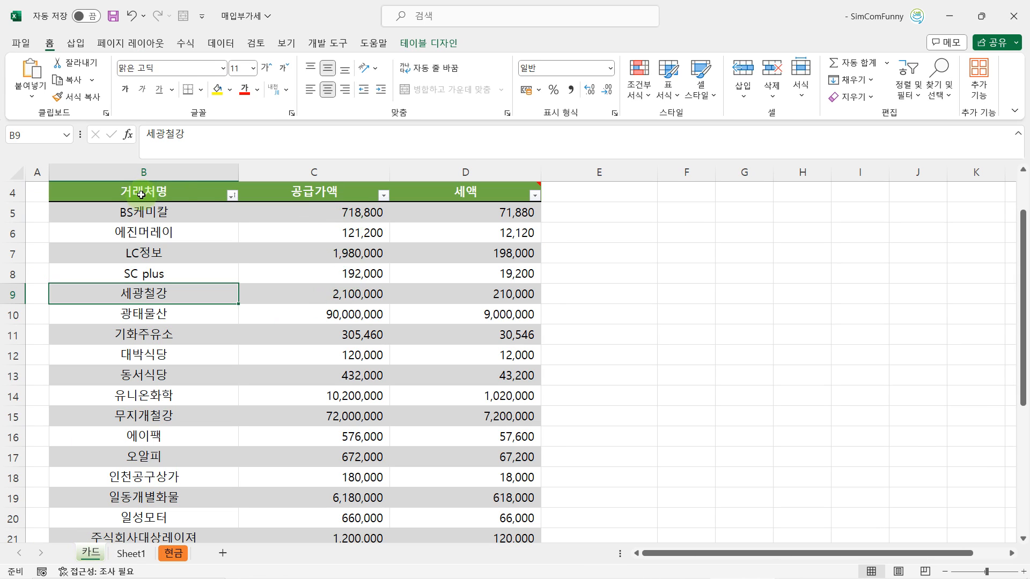
left_click(142, 211)
left_click(309, 219)
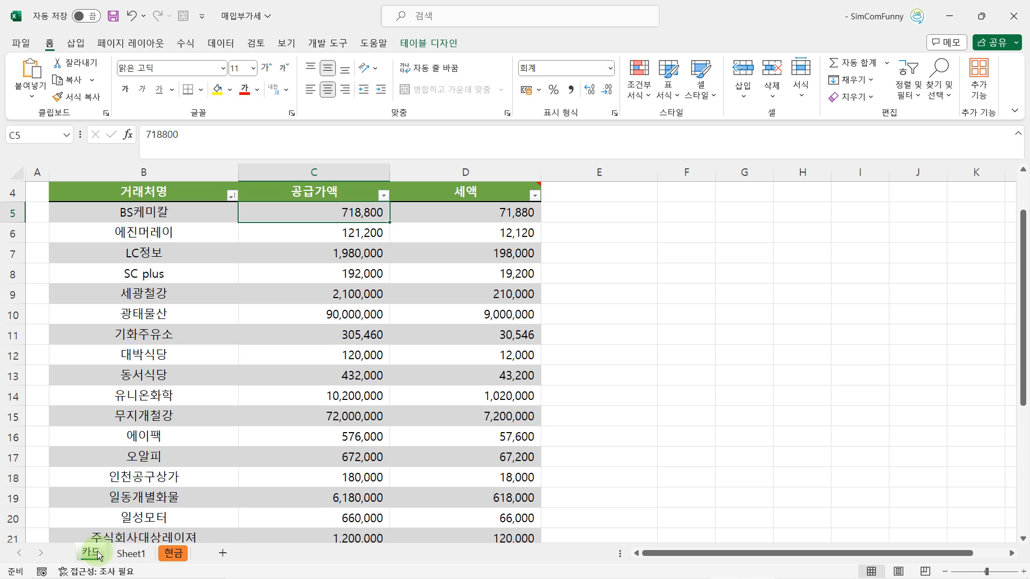
left_click(137, 555)
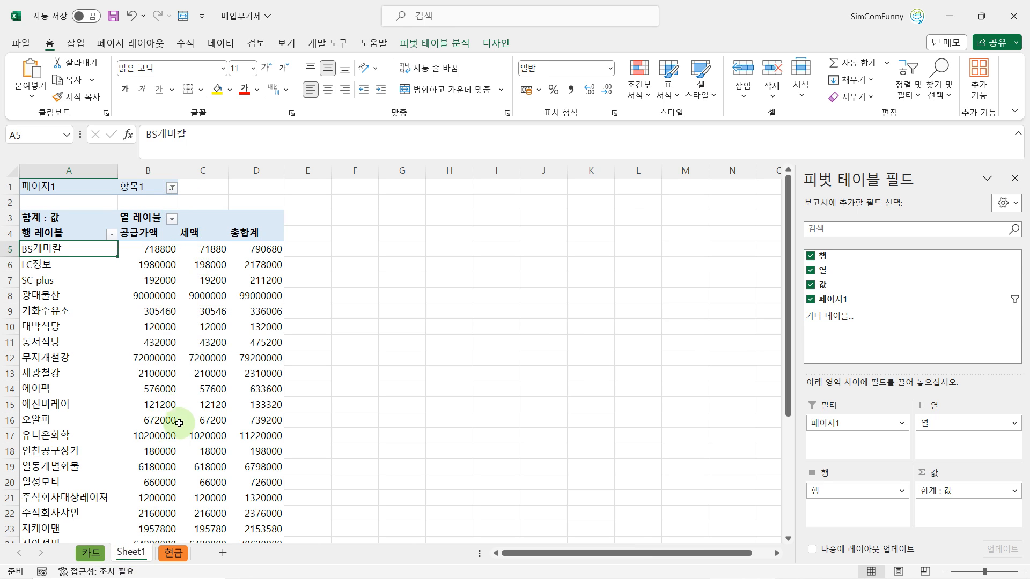
mouse_move(165, 465)
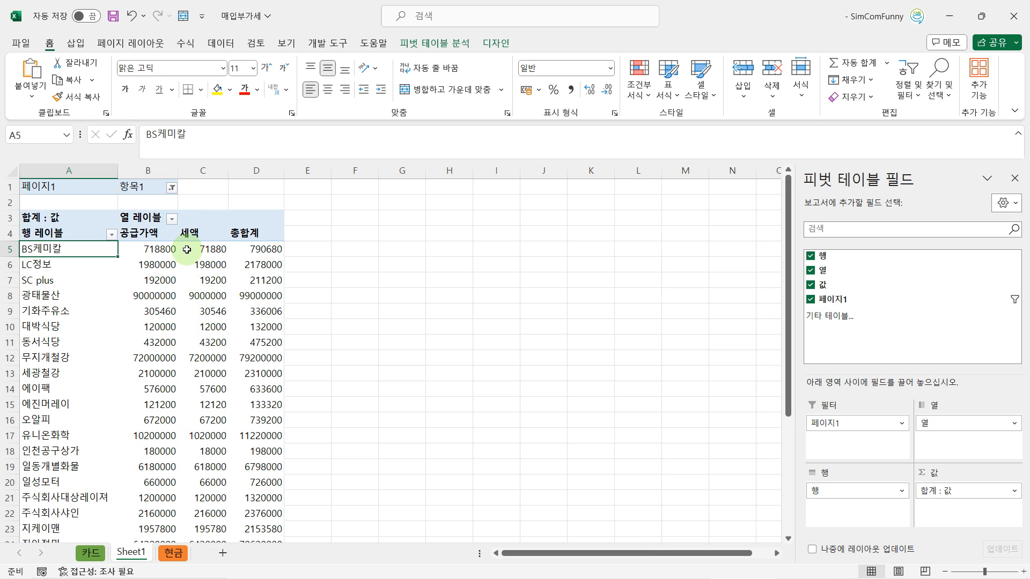
left_click(95, 554)
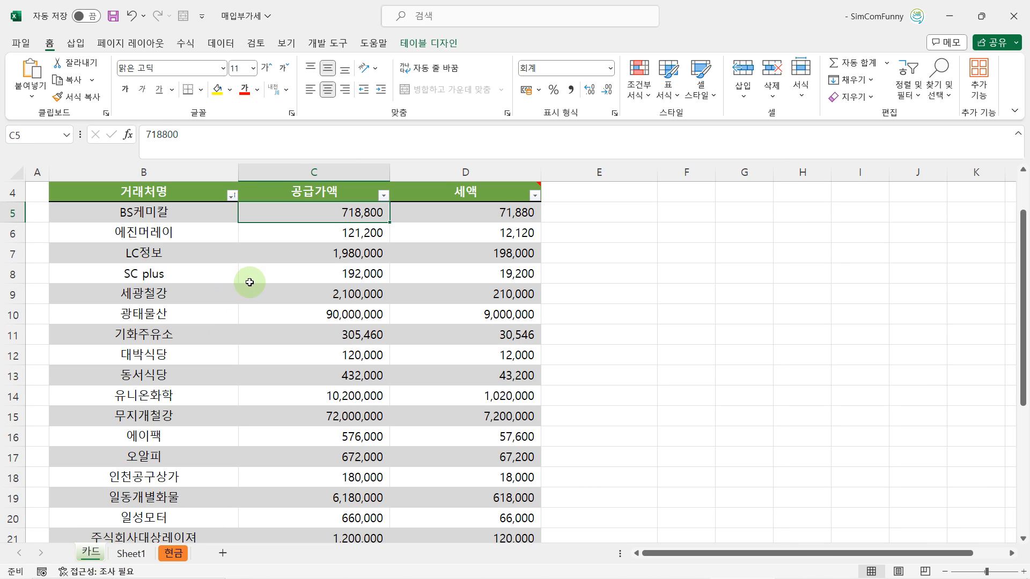
left_click(130, 553)
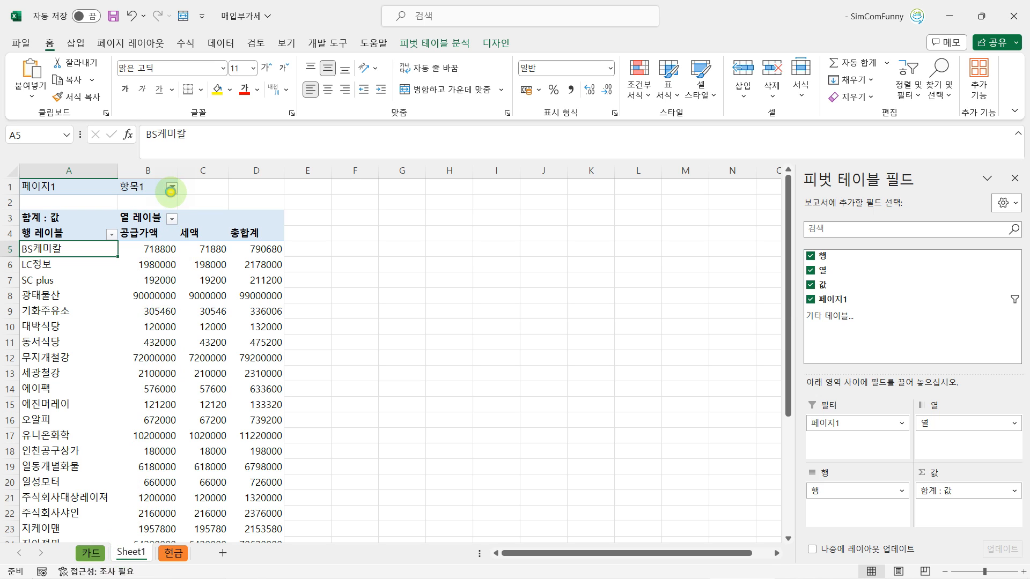
- Check which items the pivot table's 페이지1 page filter offers and leave the selection as it is
left_click(171, 188)
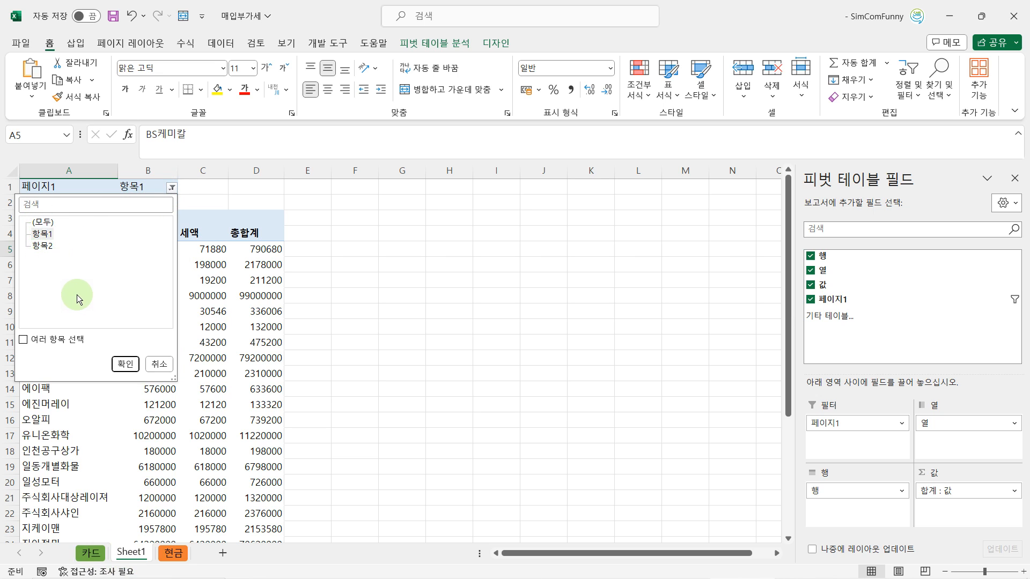
left_click(157, 363)
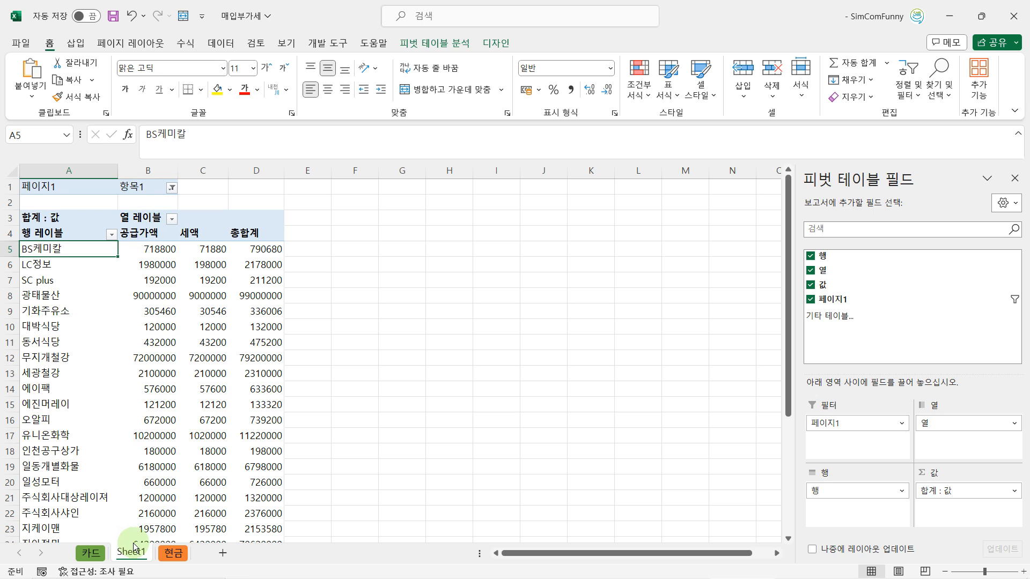
mouse_move(218, 350)
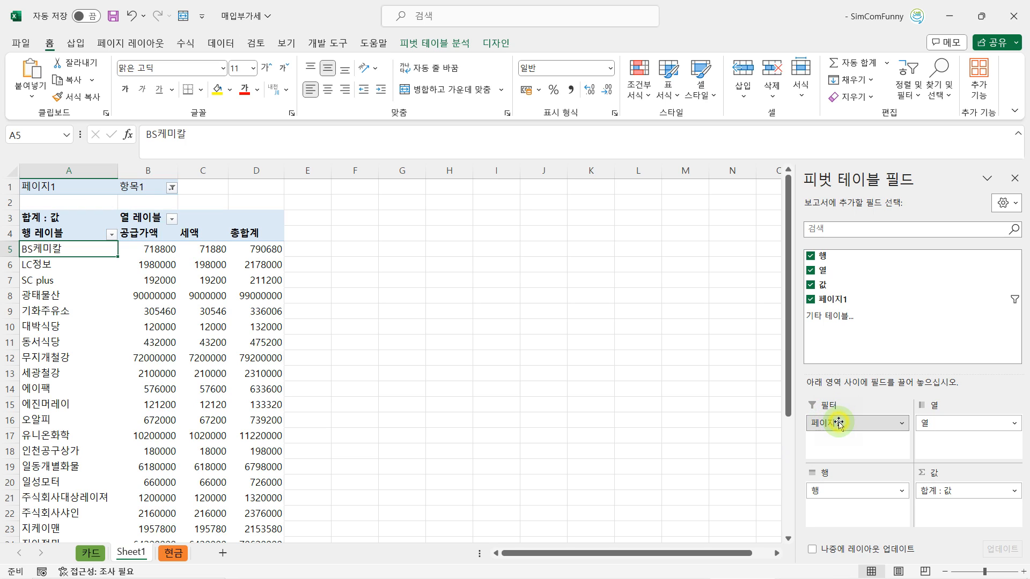
- Move the 페이지1 field from the filter area to the row area above 행 and review the 항목1 and 항목2 groups
left_click_drag(839, 423, 832, 487)
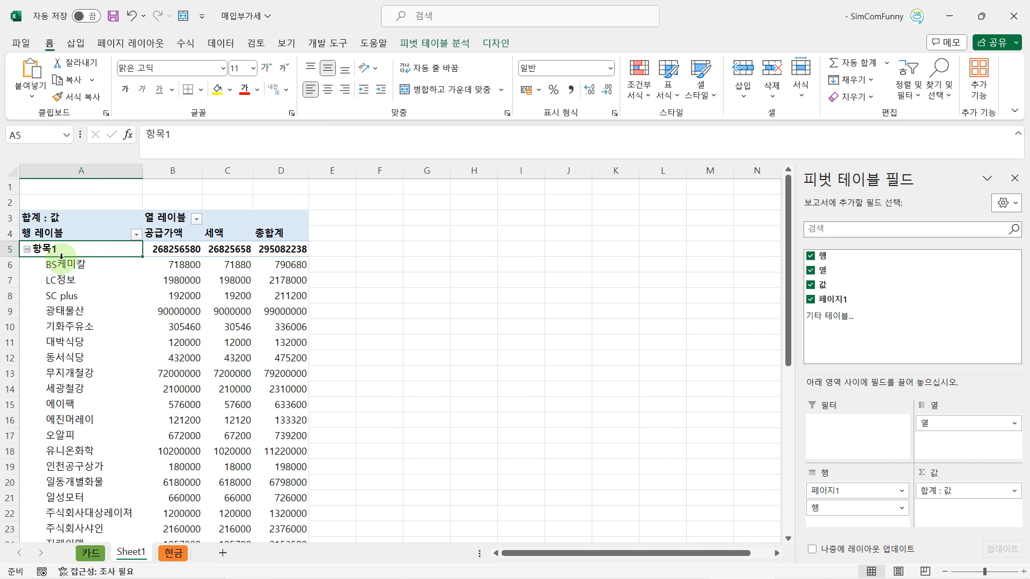
scroll(88, 323, "down", 2)
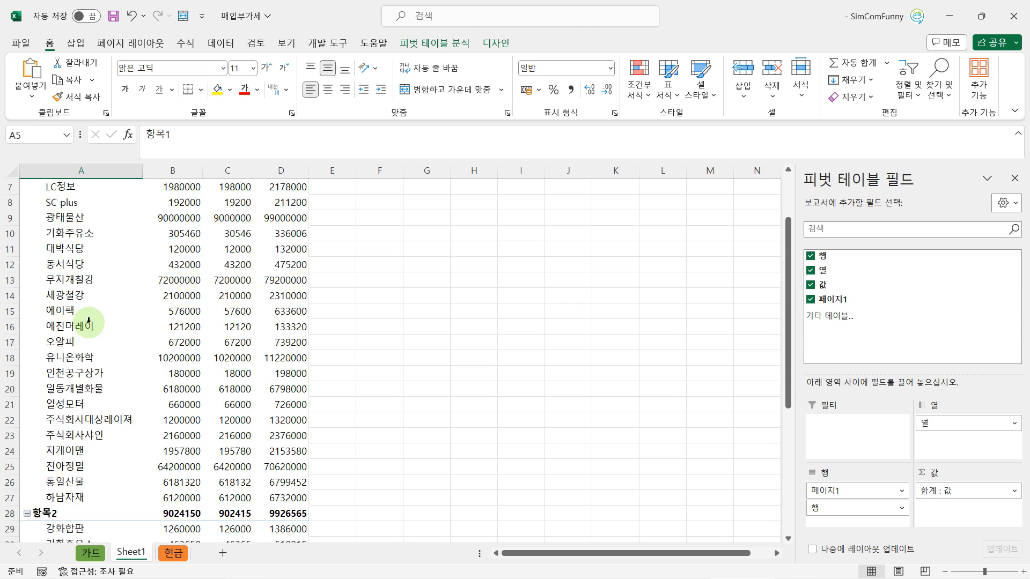
scroll(89, 323, "down", 3)
left_click(77, 374)
scroll(76, 376, "up", 4)
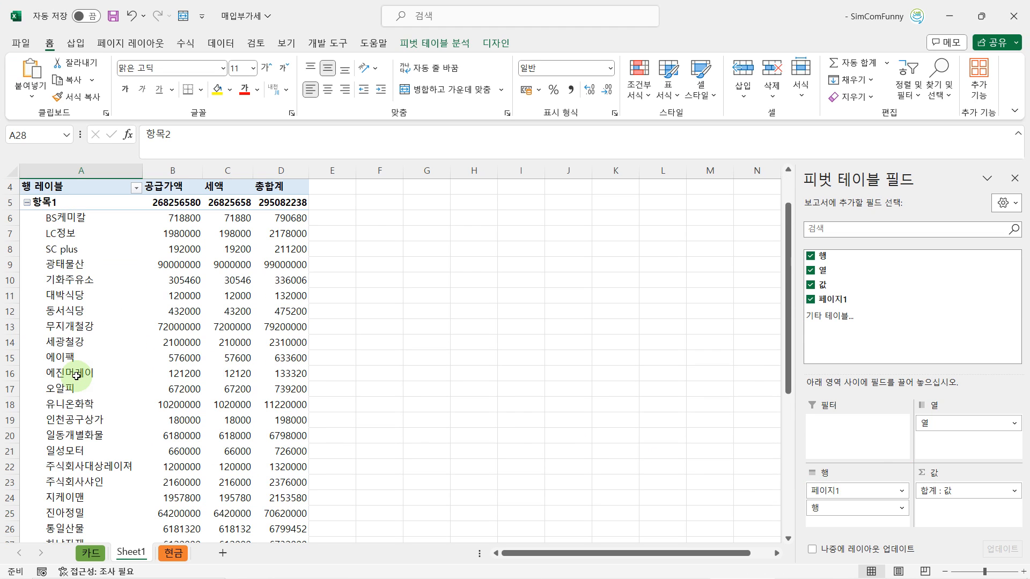
- Rename the 항목1 group label in cell A5 of the pivot table as 카드
scroll(76, 376, "up", 1)
left_click(48, 248)
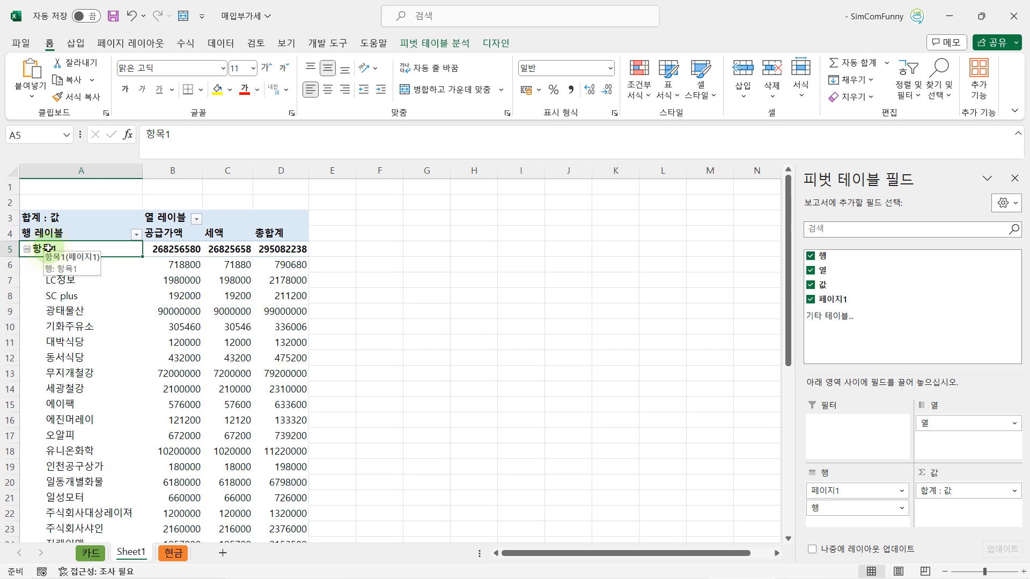
type("zke")
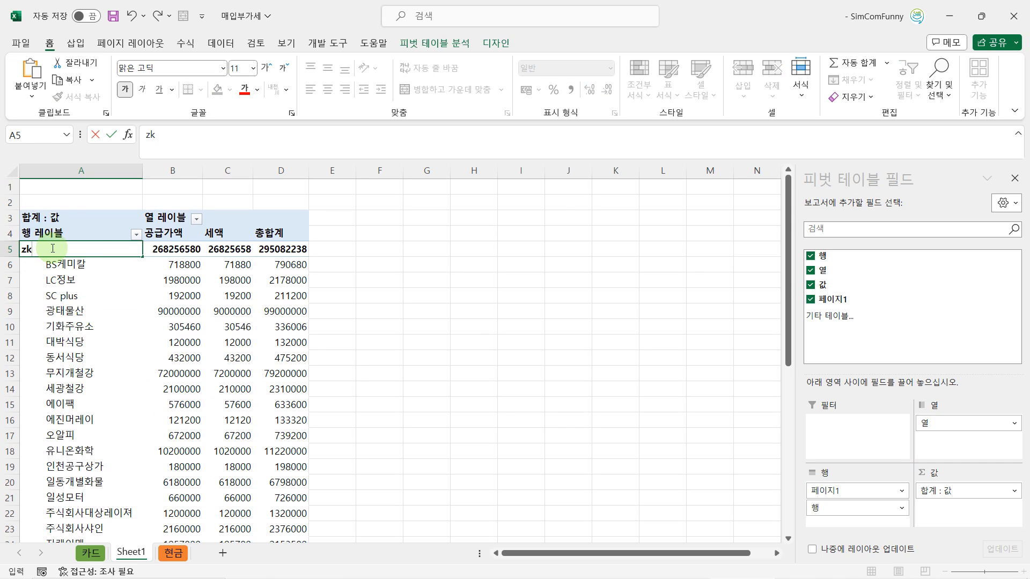
left_click(50, 342)
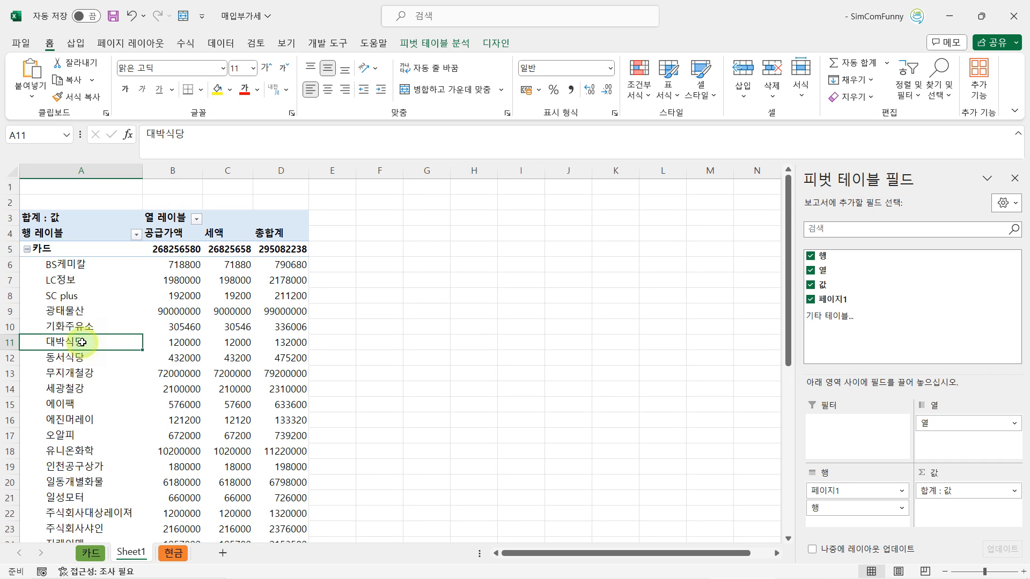
- Rename the 항목2 group label in cell A28 of the pivot table as 현금
scroll(50, 342, "down", 2)
left_click(63, 511)
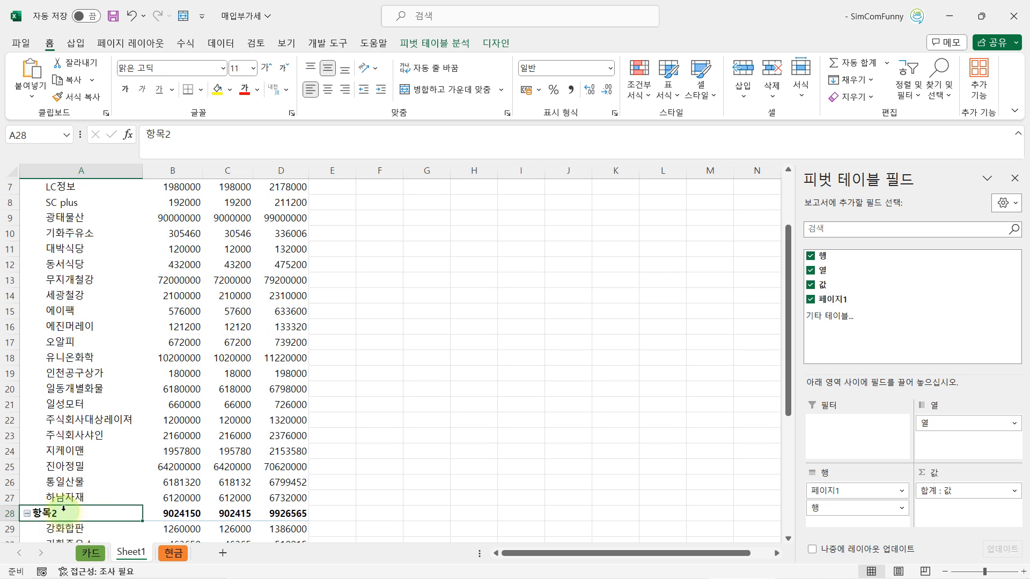
type("gusrma")
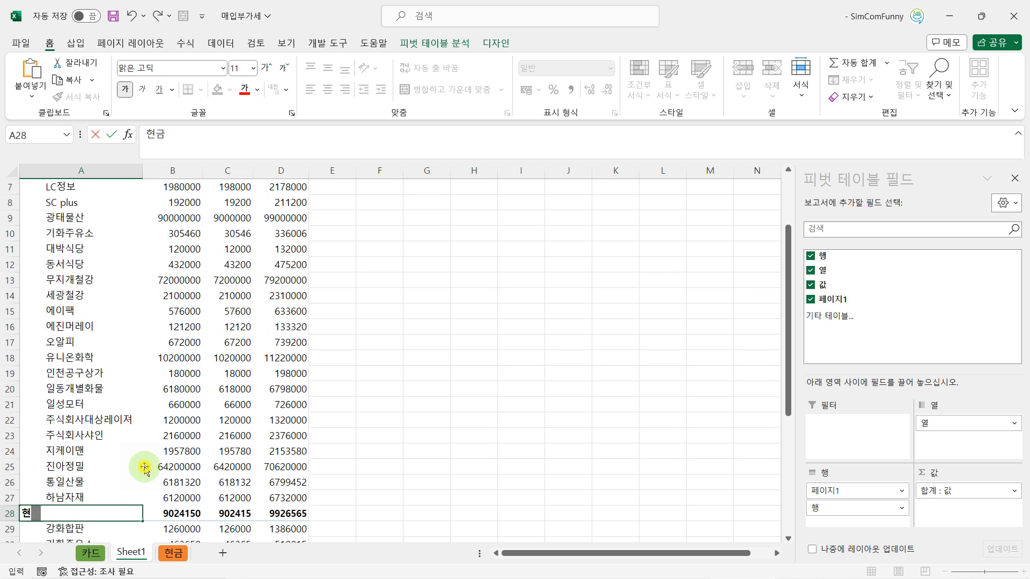
left_click(146, 467)
- Move the 페이지1 field back to the pivot table's filter area and check the items in its page filter
scroll(167, 414, "up", 2)
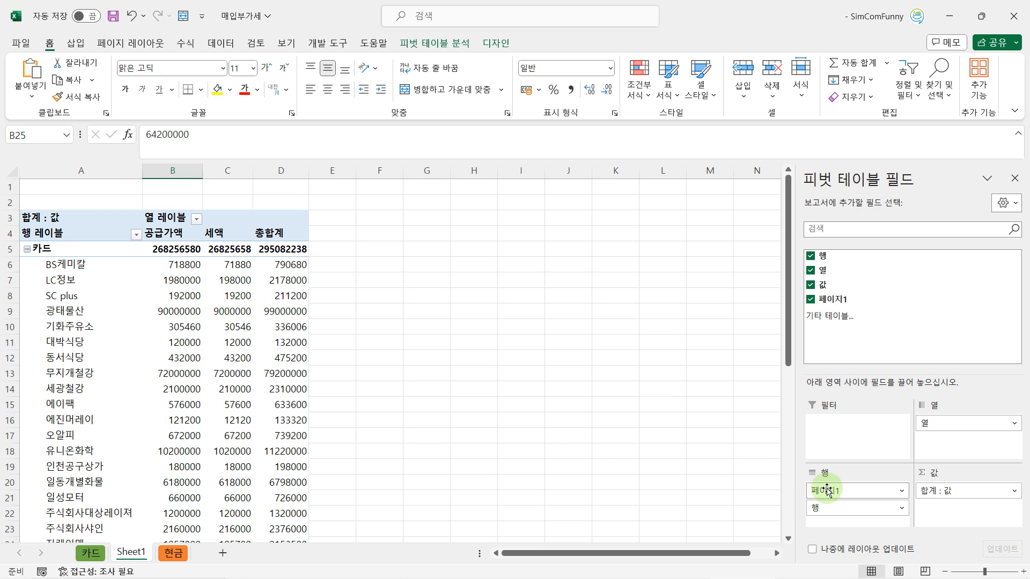
left_click_drag(827, 491, 836, 439)
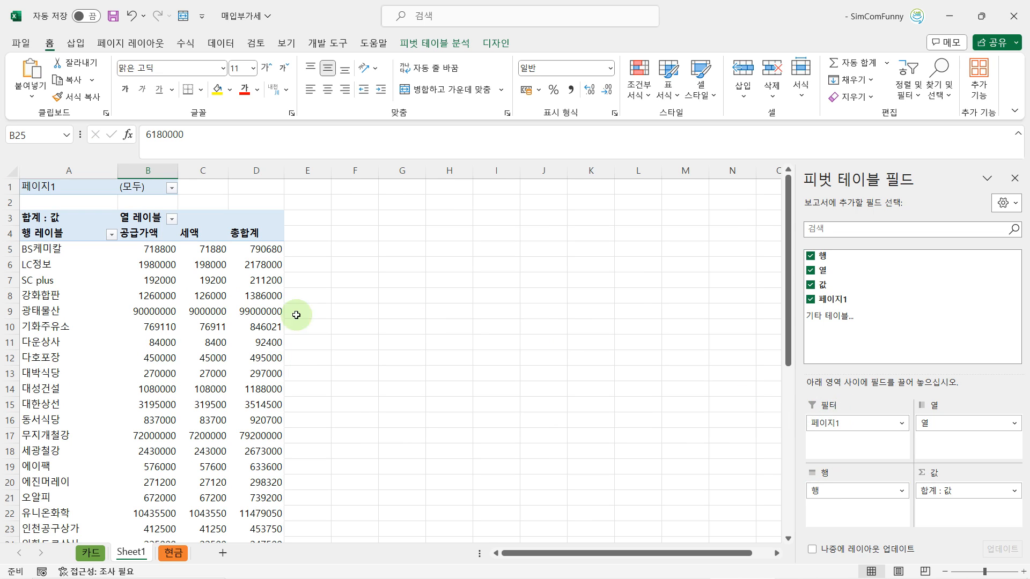
left_click(171, 189)
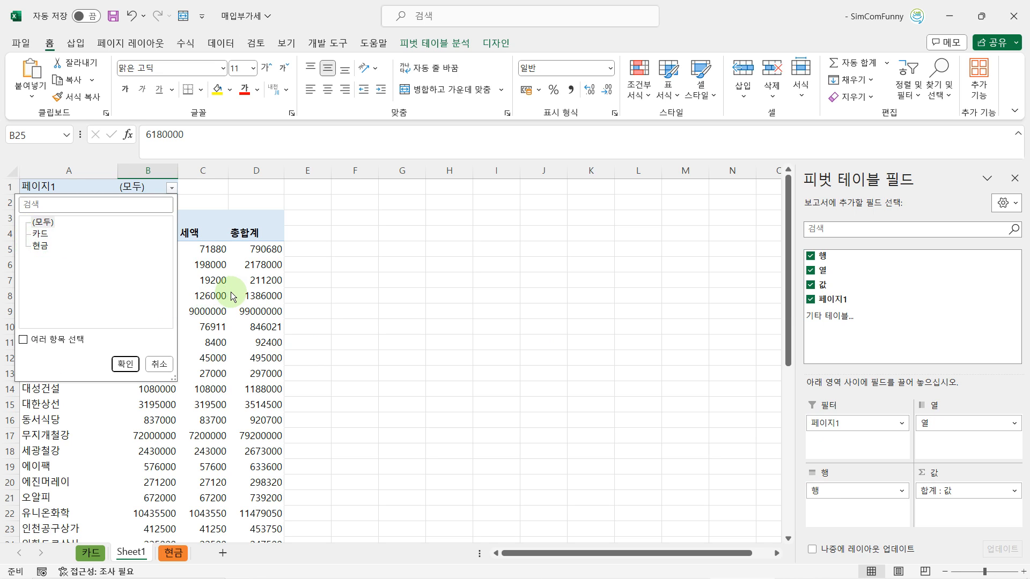
left_click(161, 363)
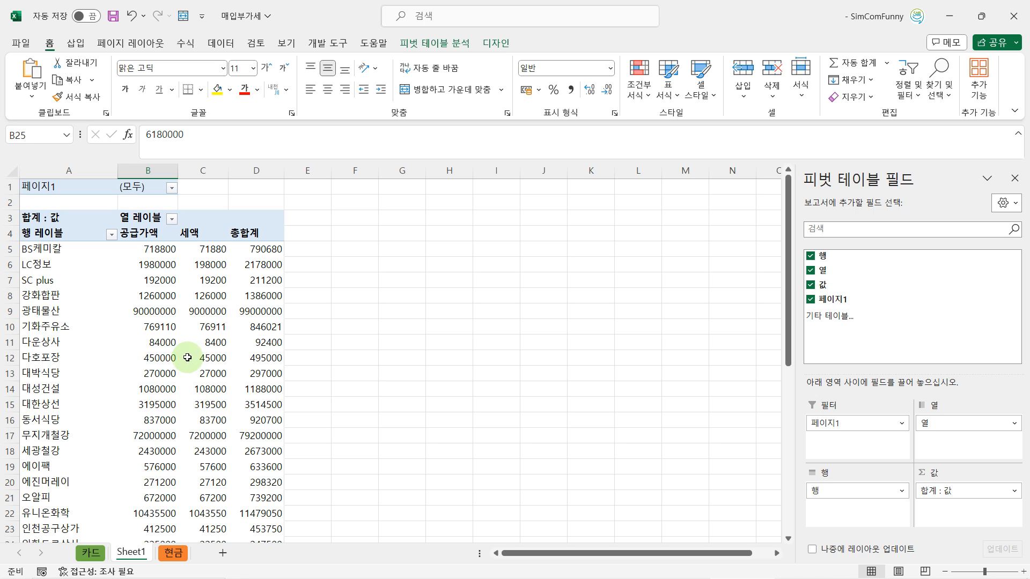